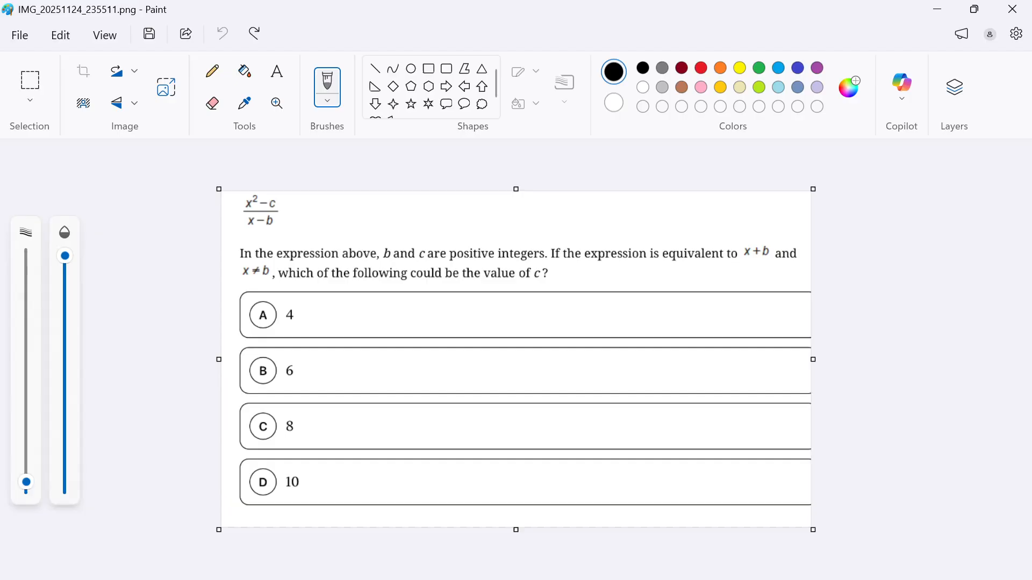
Step: Draw a small arrow beside the fraction in the problem image, and switch to the Desmos graphing calculator
mouse_move(280, 230)
mouse_down()
mouse_move(327, 221)
mouse_move(295, 236)
mouse_up()
key(alt+Tab)
key(alt+Tab)
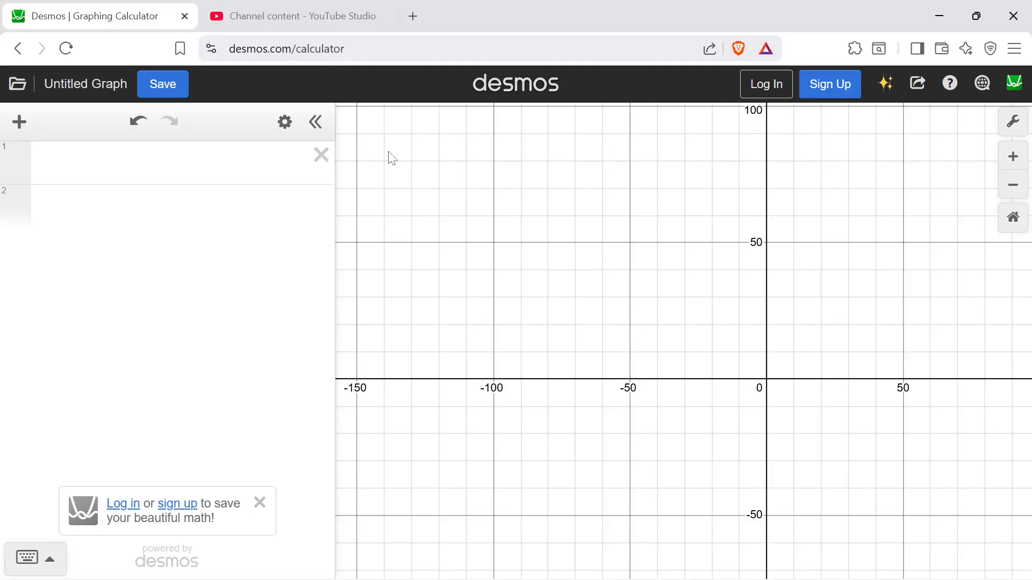
Step: Enter the regression (x_1 − c)/(x_1 − b) ~ x_1 + b in the first expression line
text(x)
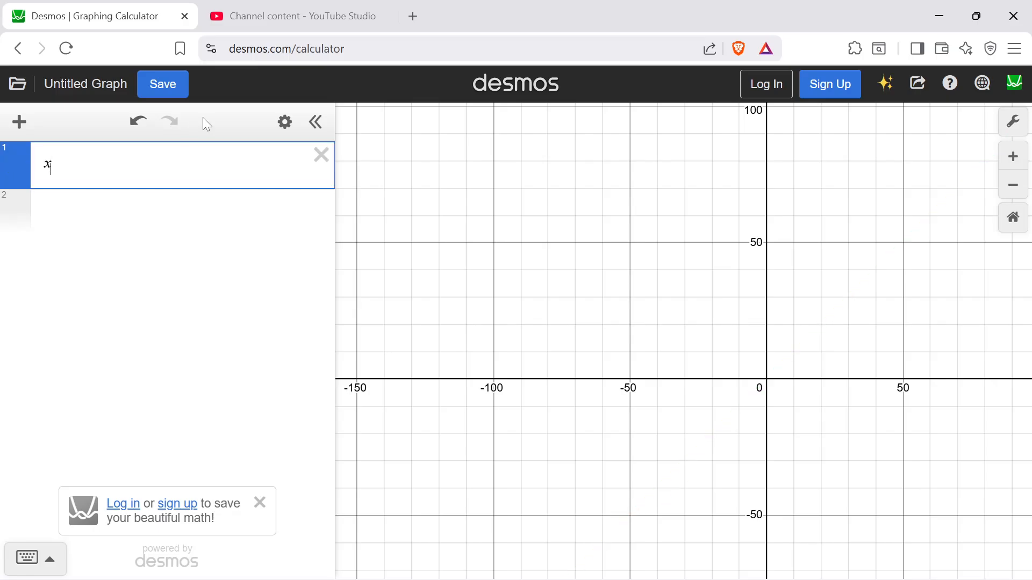
text(_1-c)
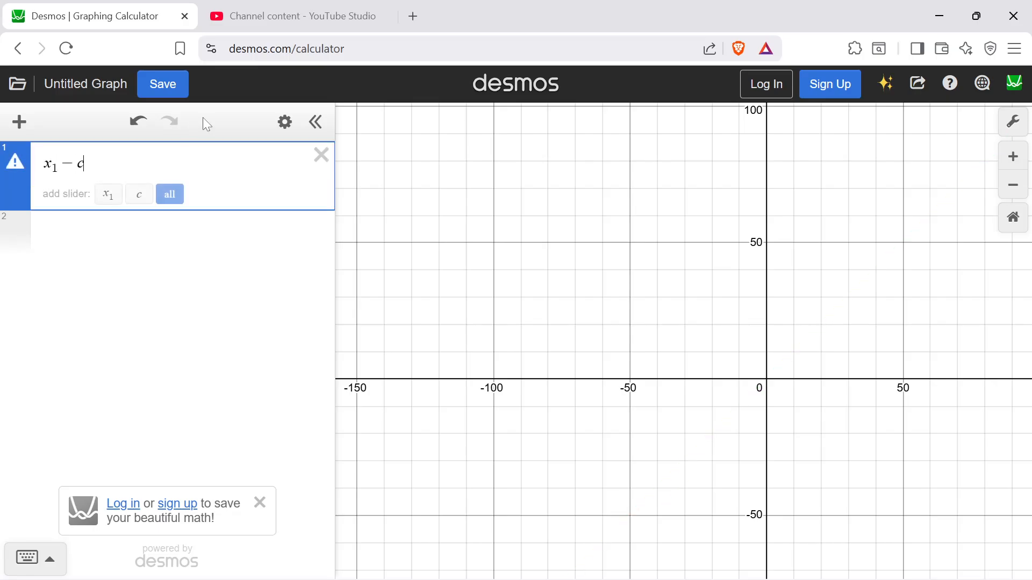
text())
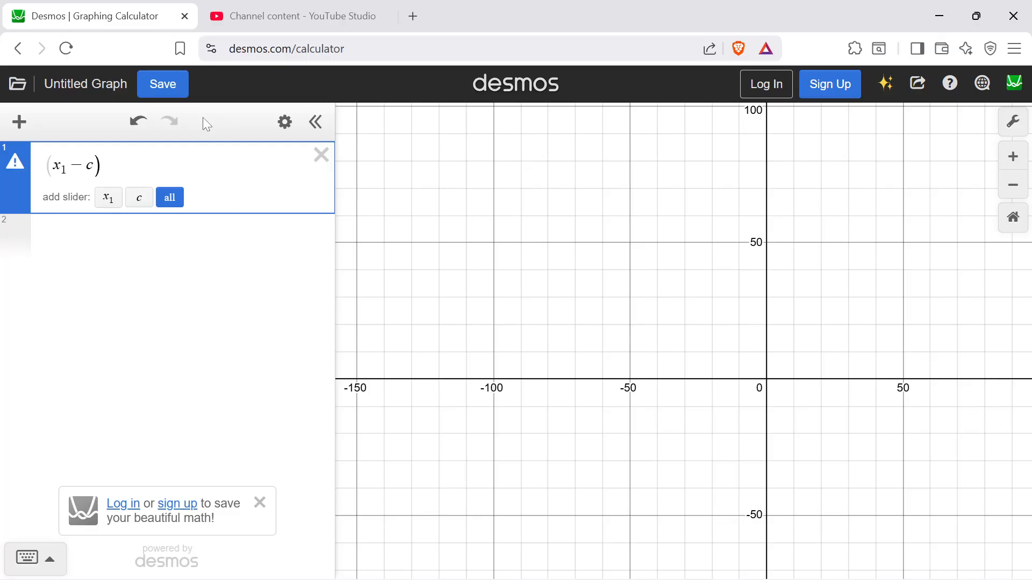
text(/x)
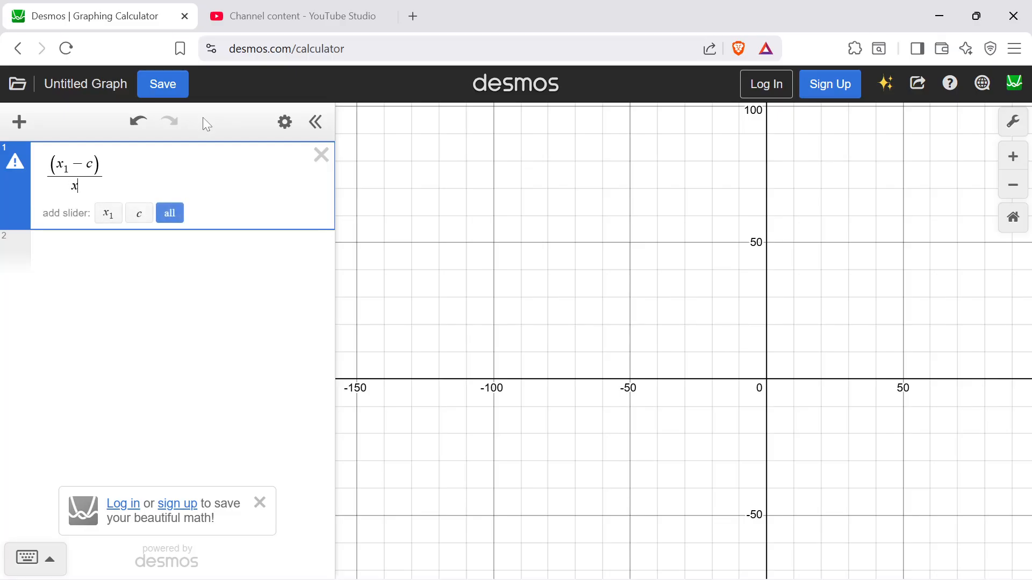
text(_1-)
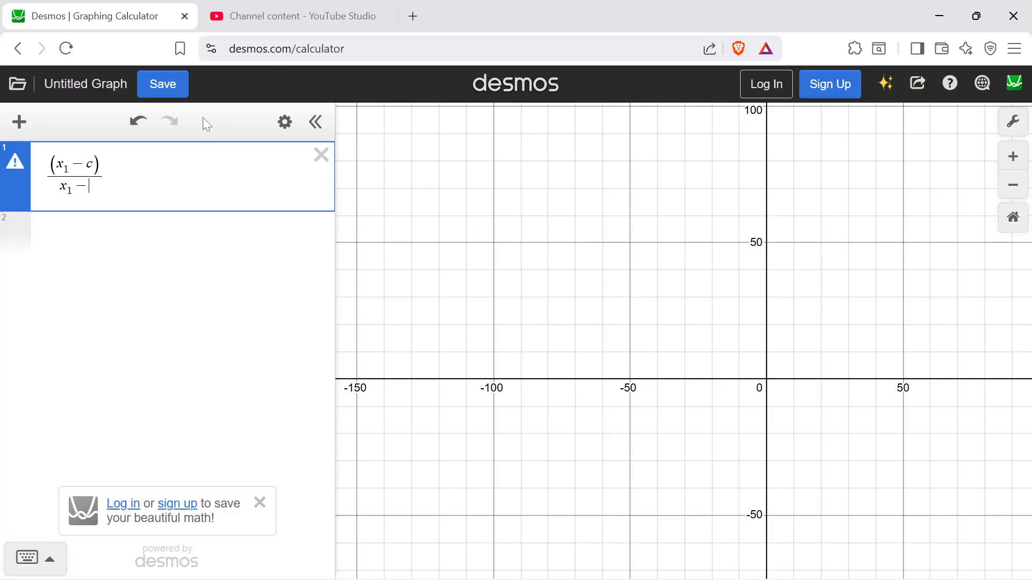
text(b~)
key(alt+Tab)
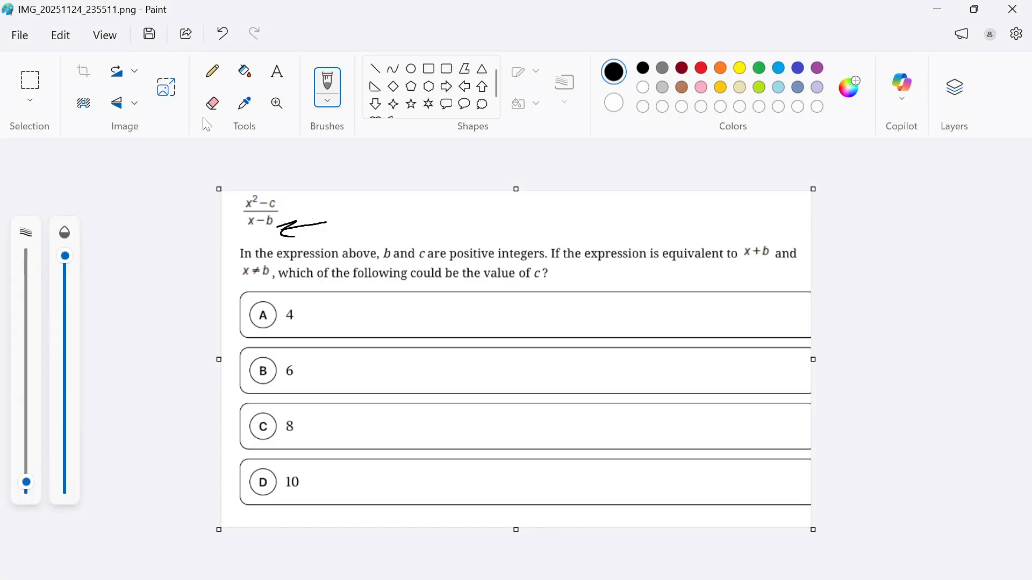
key(alt+Tab)
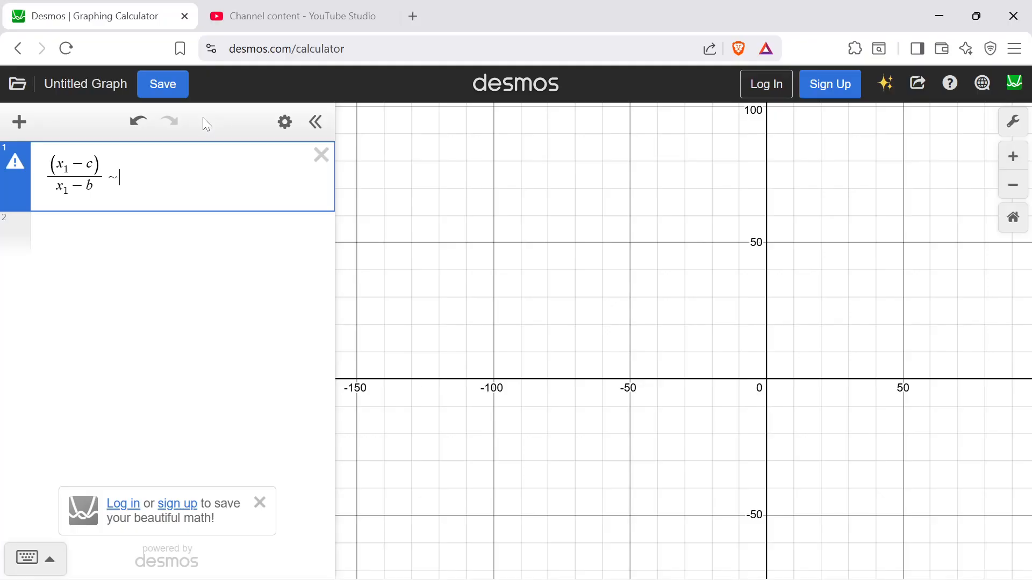
text(x1+b)
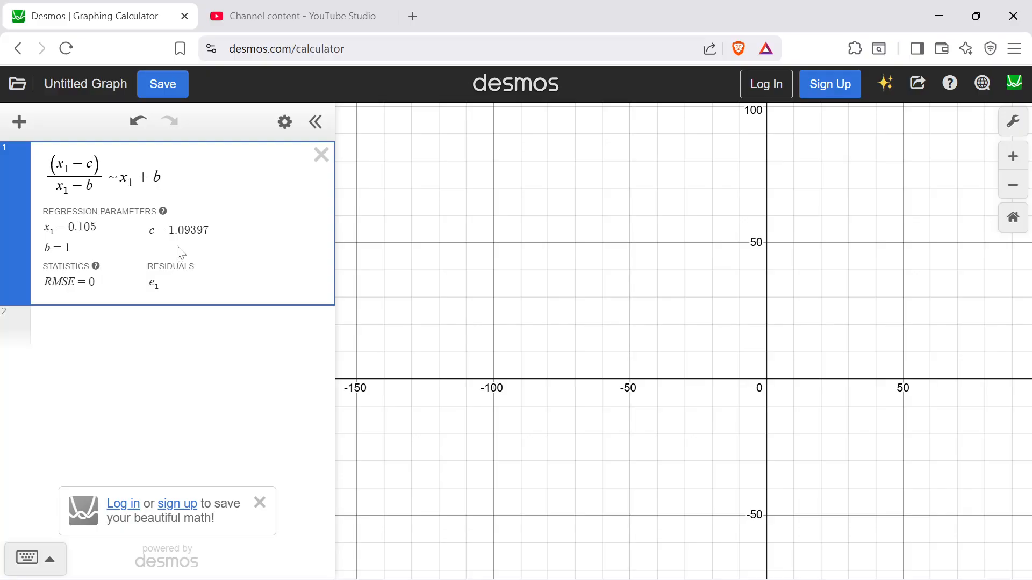
Step: Define b = 1 on the second expression line and raise its slider to 2
click(93, 325)
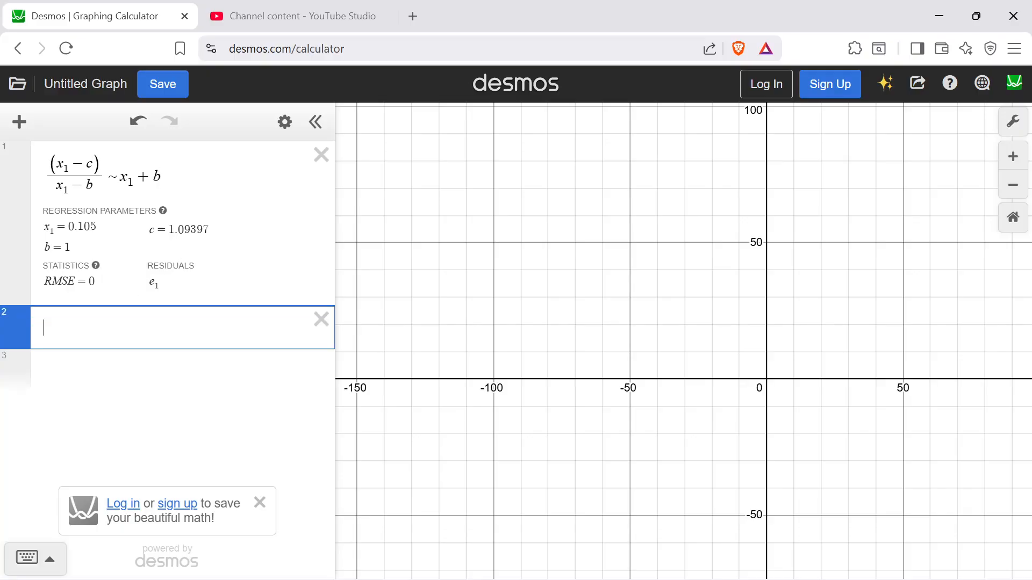
text(b = 1)
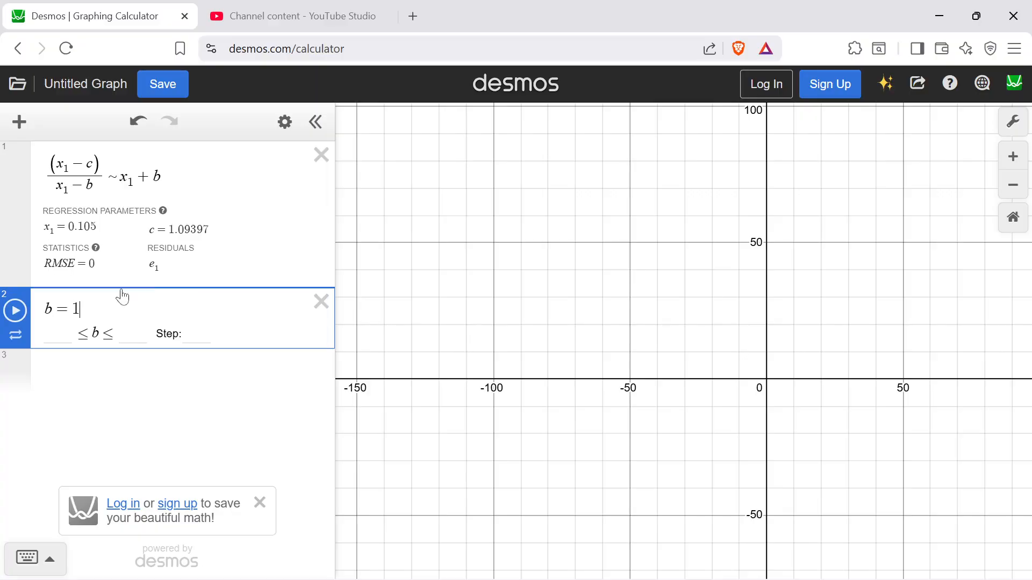
key(Return)
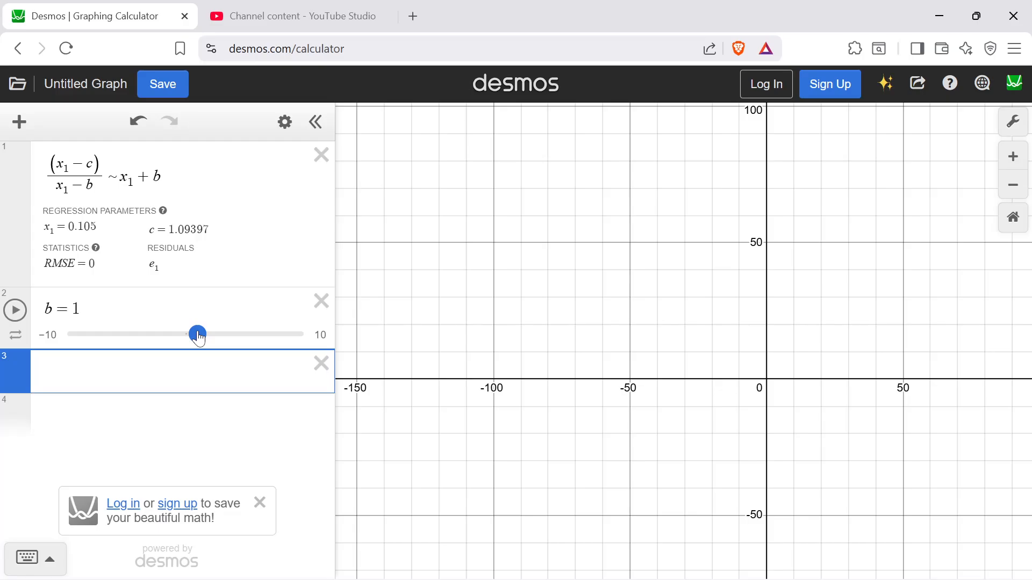
drag(198, 336, 210, 337)
drag(210, 338, 209, 337)
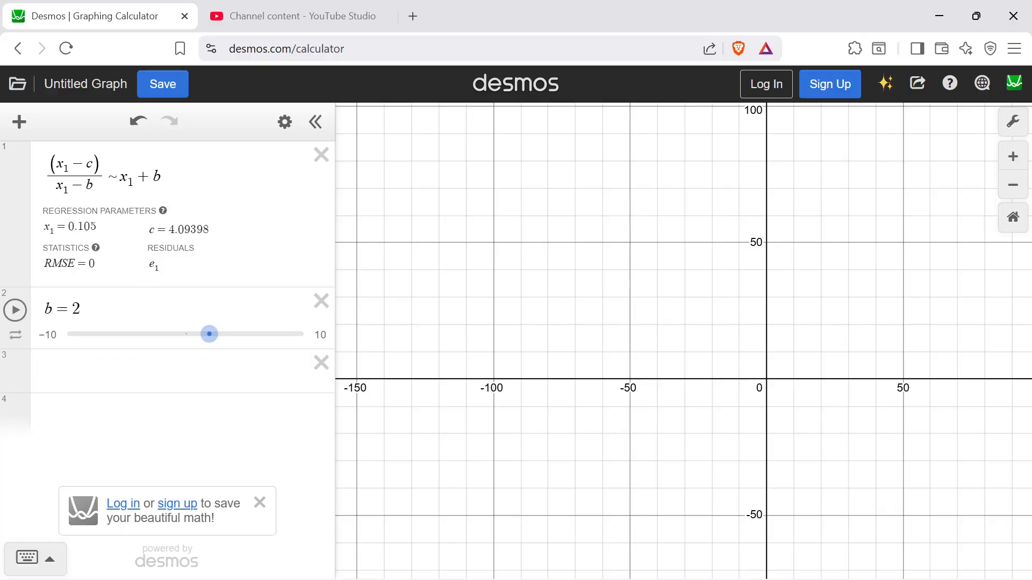
Step: Square x_1 in the regression's numerator so it reads x_1^2 − c, and set the b slider to 2
click(67, 168)
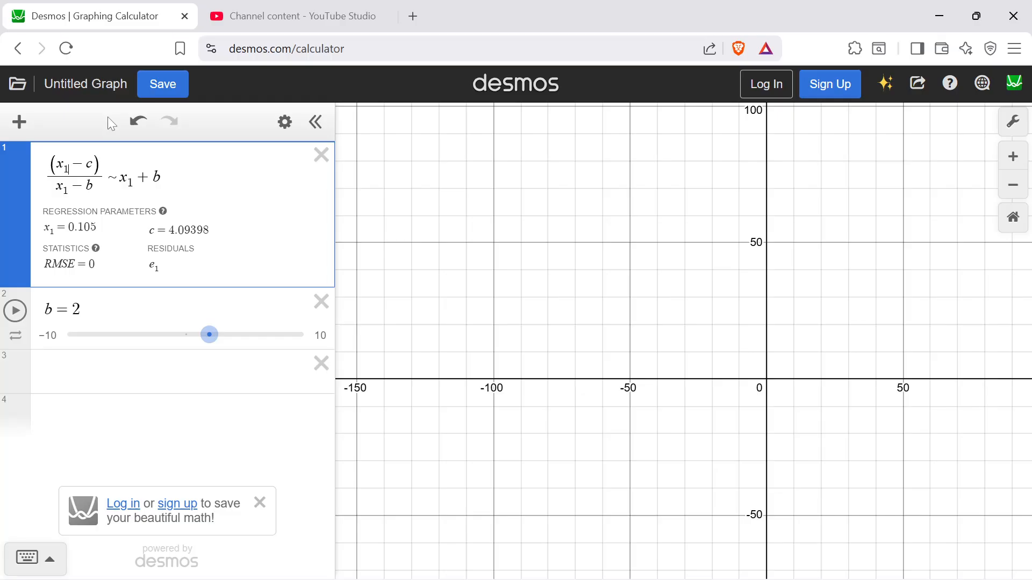
text(^)
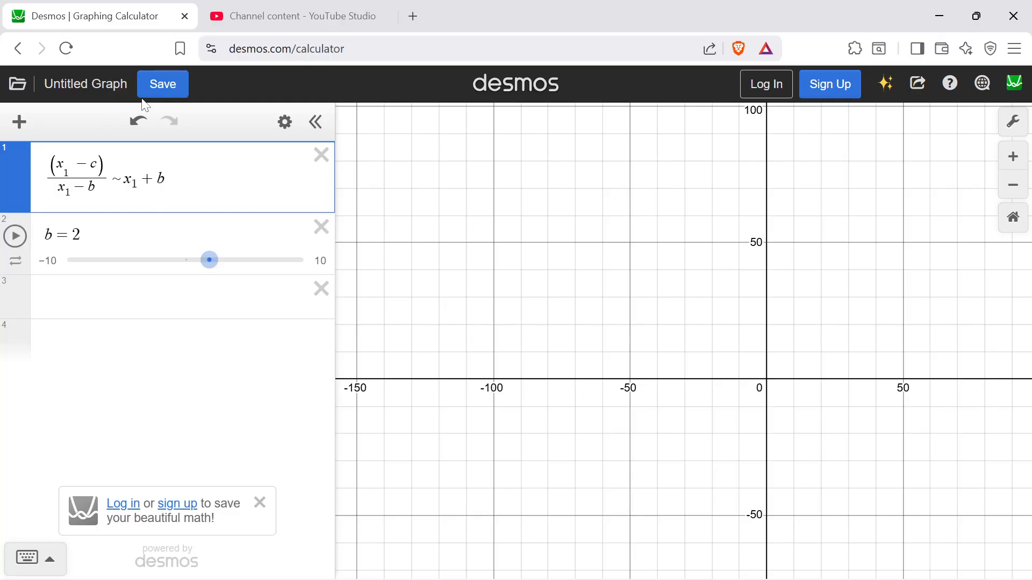
key(BackSpace)
key(BackSpace)
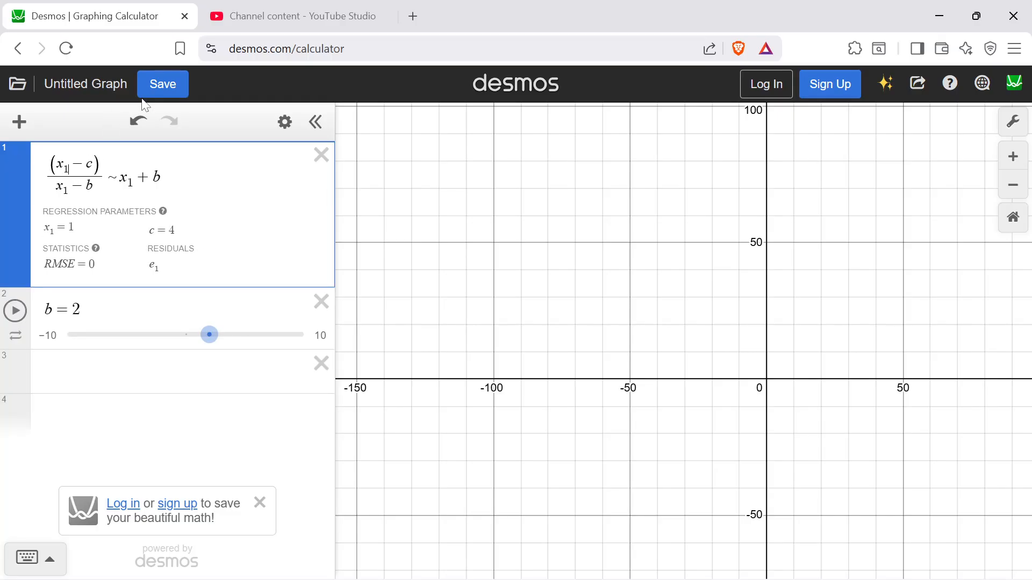
text(1)
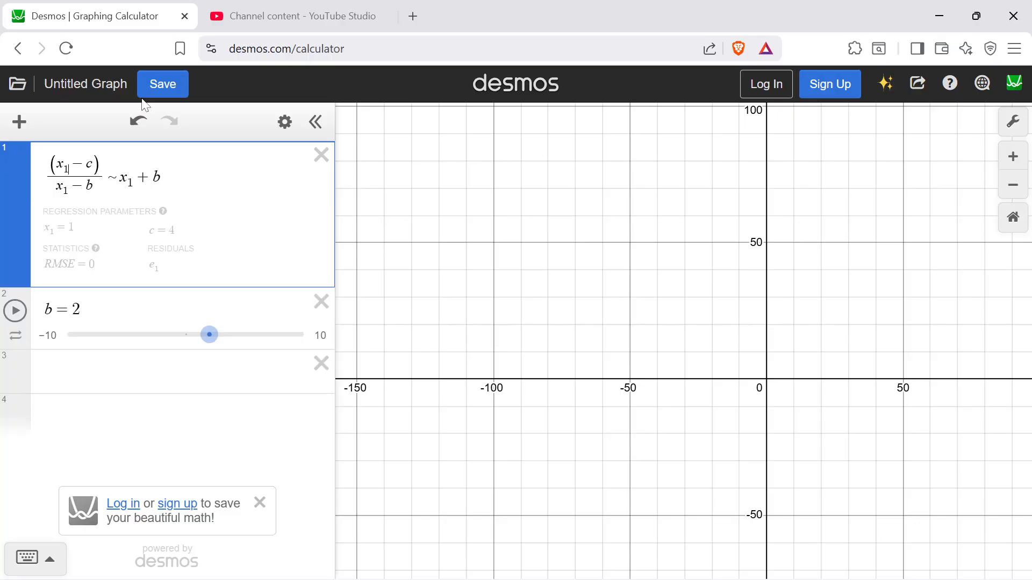
text(^2)
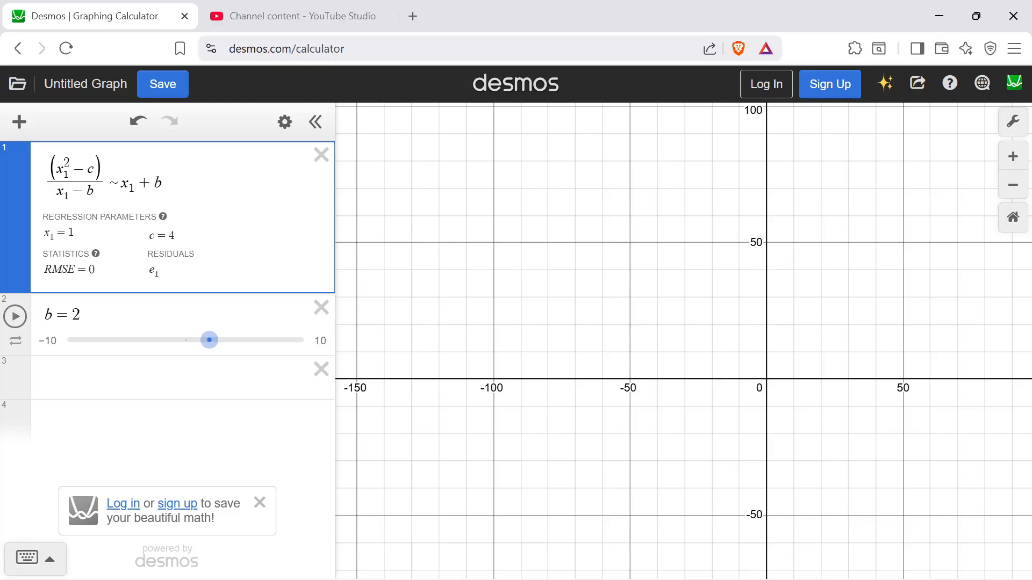
mouse_move(202, 345)
mouse_down()
mouse_move(189, 341)
mouse_move(253, 340)
mouse_move(182, 339)
mouse_move(209, 340)
mouse_up()
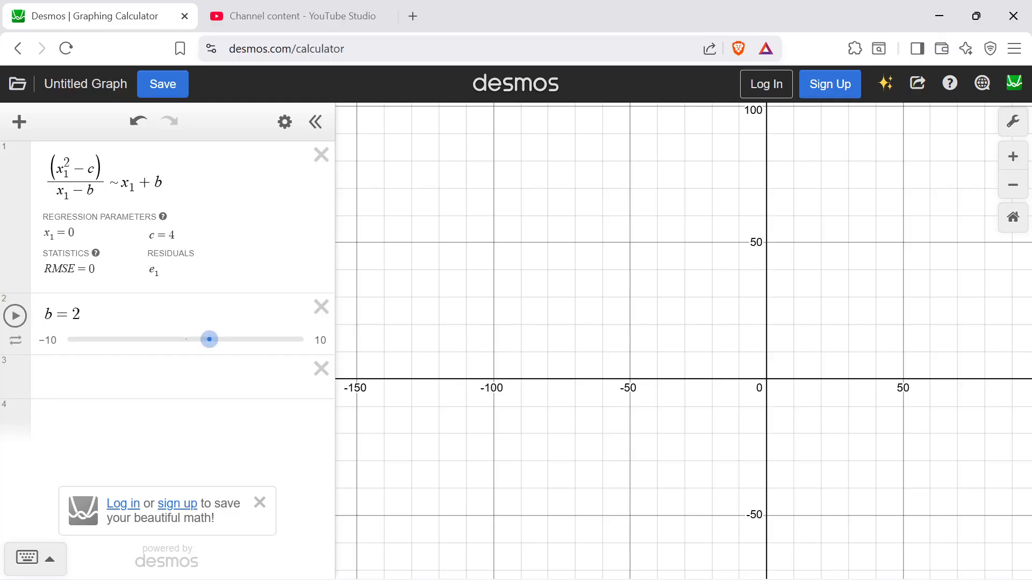
Step: Switch to the problem image in Paint and circle answer choice A, 4
key(alt+Tab)
mouse_move(987, 7)
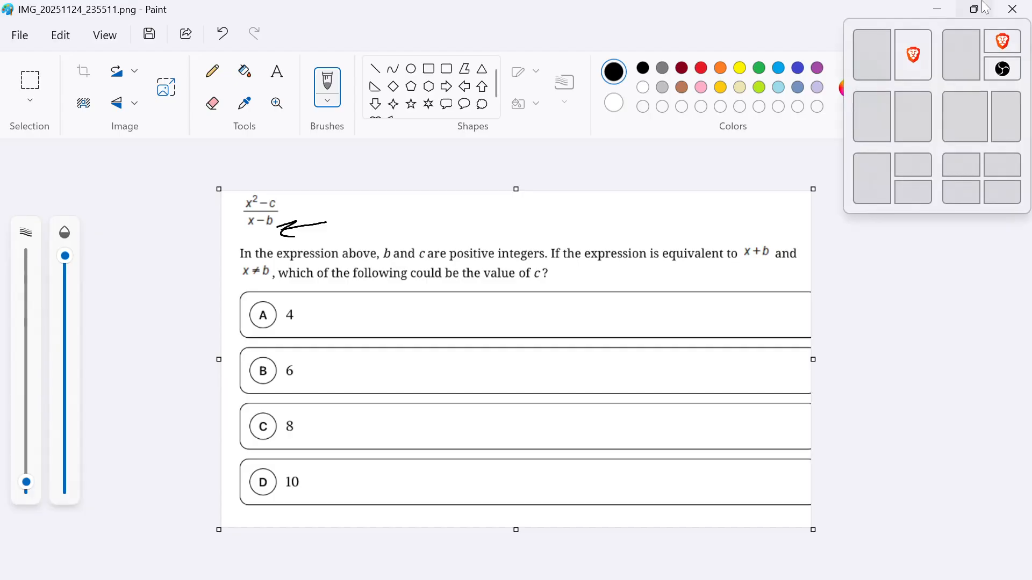
mouse_move(317, 290)
mouse_down()
mouse_move(271, 286)
mouse_move(352, 322)
mouse_move(265, 294)
mouse_up()
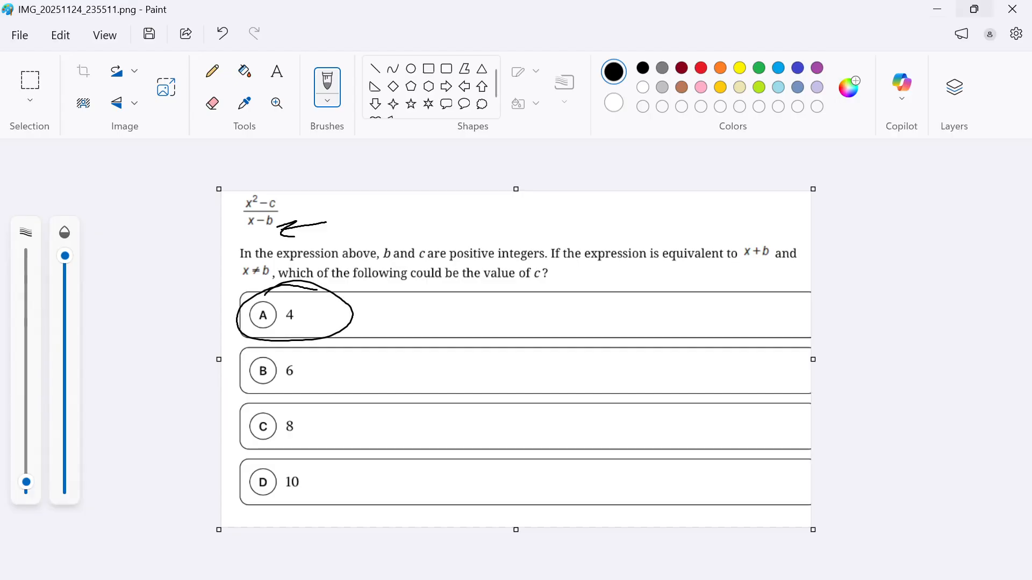
Step: Back in Desmos, delete the b slider and define the list c = [4,6,8,10] on the second line
key(alt+Tab)
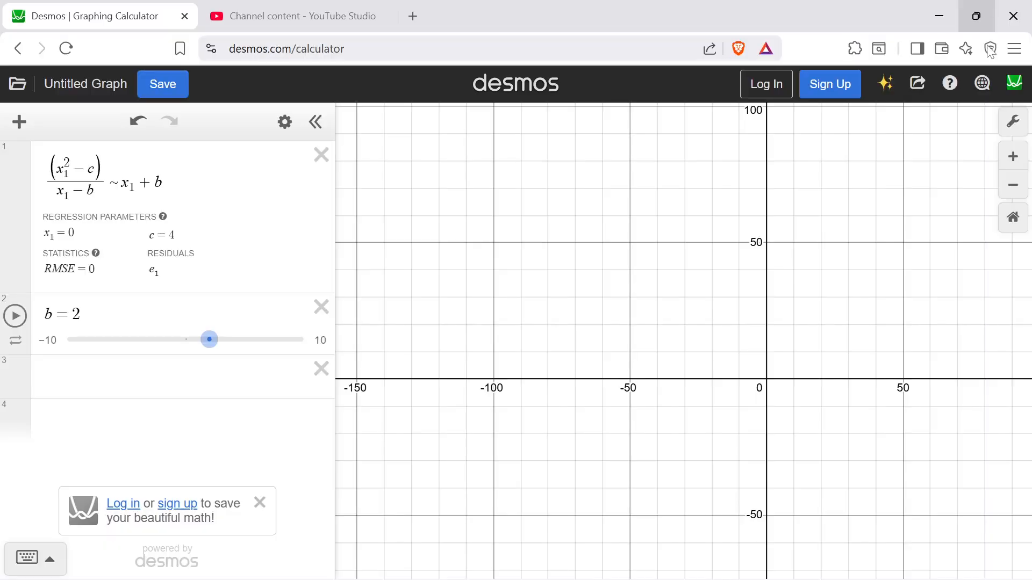
click(321, 307)
click(162, 320)
text(c)
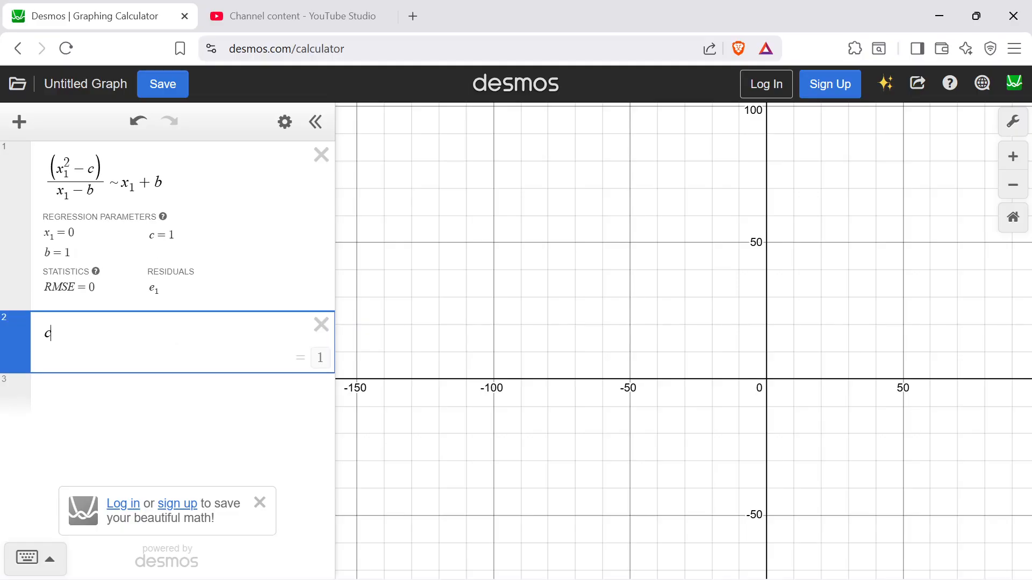
text(=[4,6)
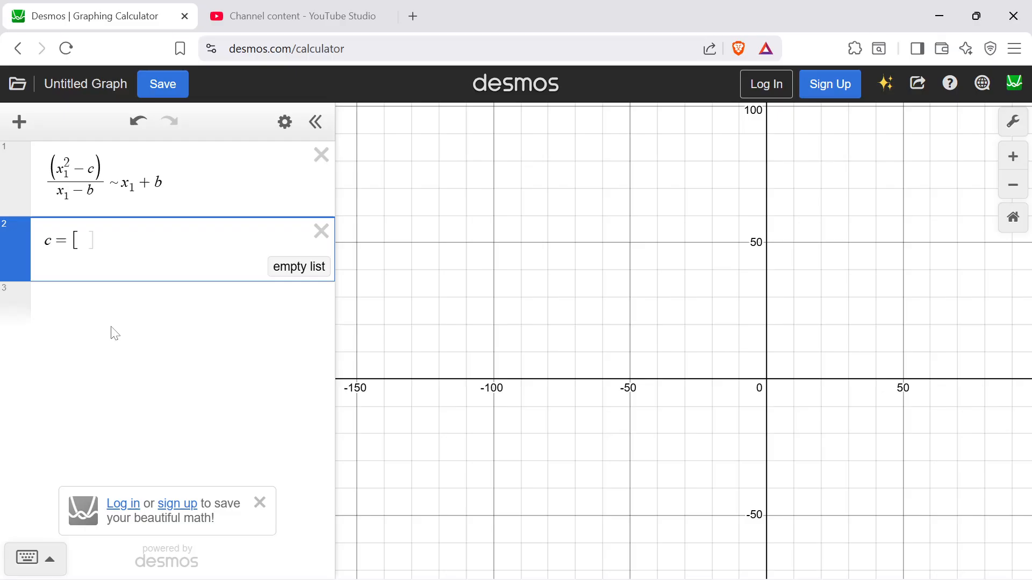
text(,8,)
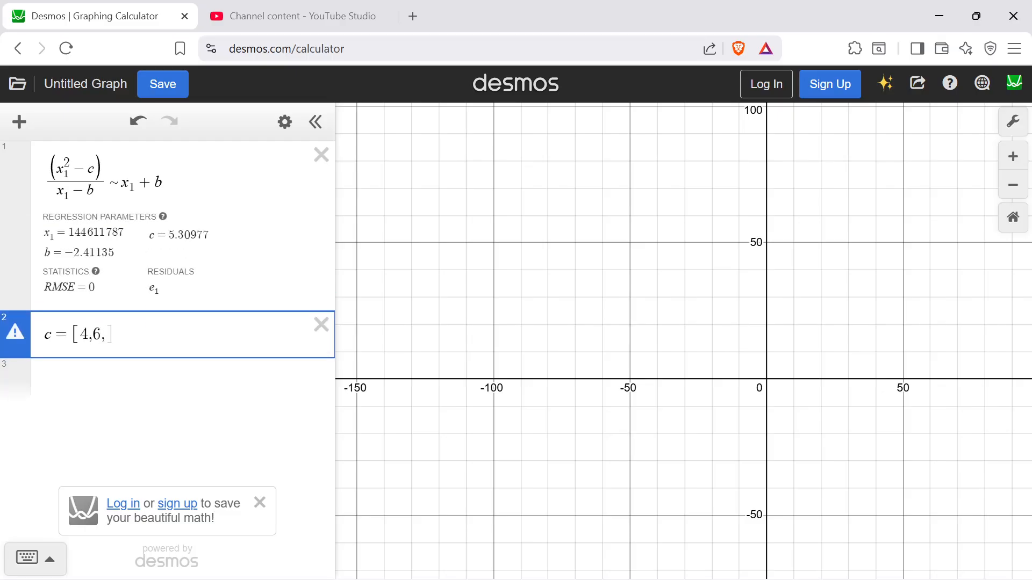
text(10)
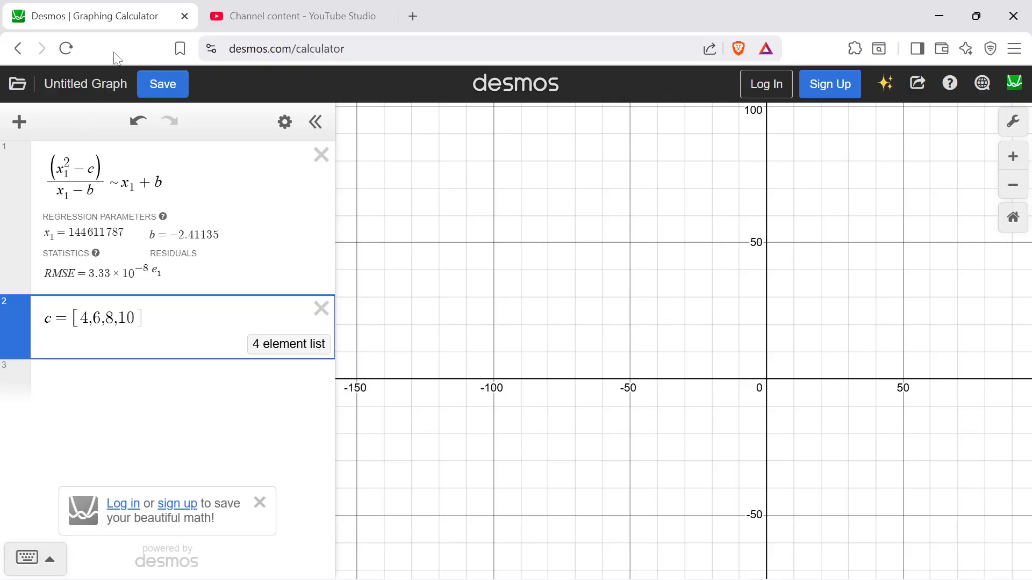
Step: Delete the separate c list and replace c in the regression's numerator with the list [4,6,8,10]
click(322, 308)
drag(86, 170, 95, 170)
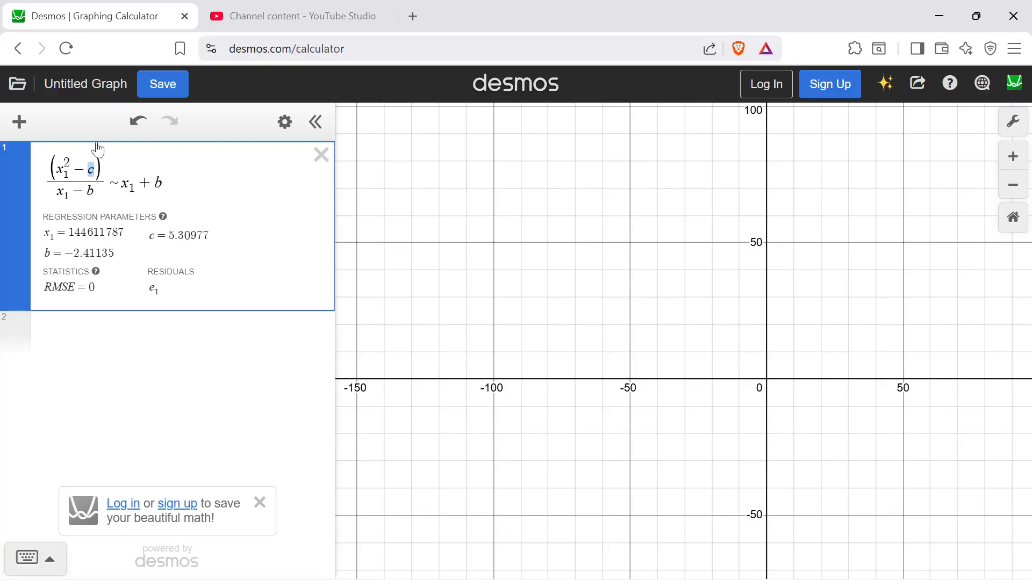
text([)
key(BackSpace)
text(4,6,)
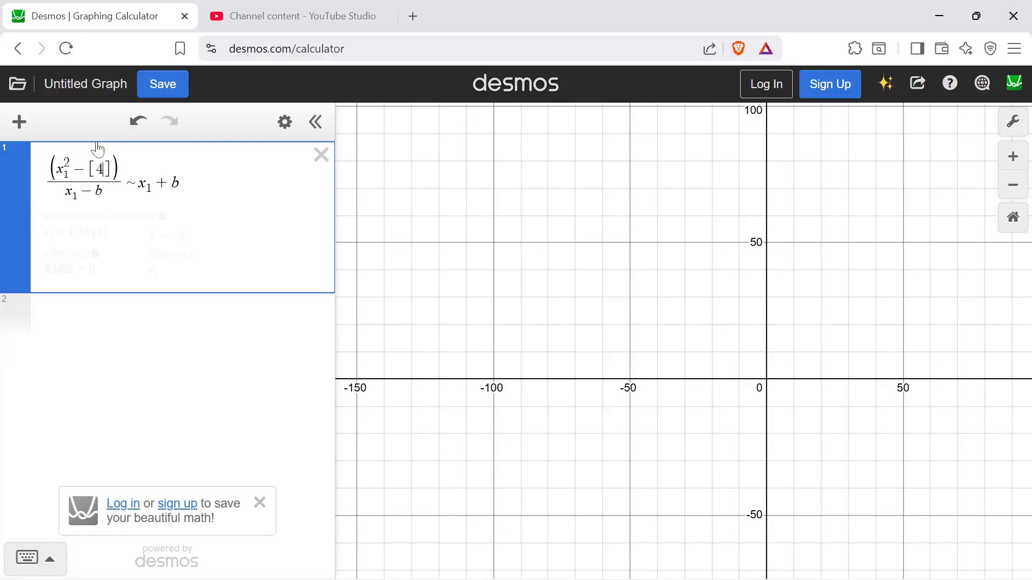
text(8,10)
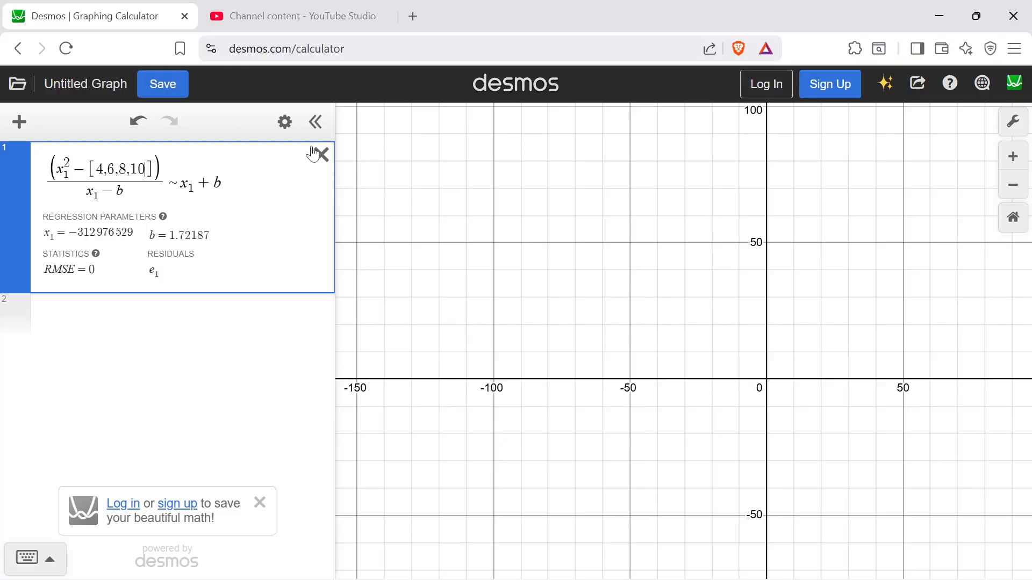
Step: Replace the list in the regression's numerator with the single value 4
key(BackSpace)
key(BackSpace)
key(BackSpace)
key(BackSpace)
key(BackSpace)
key(BackSpace)
key(BackSpace)
key(BackSpace)
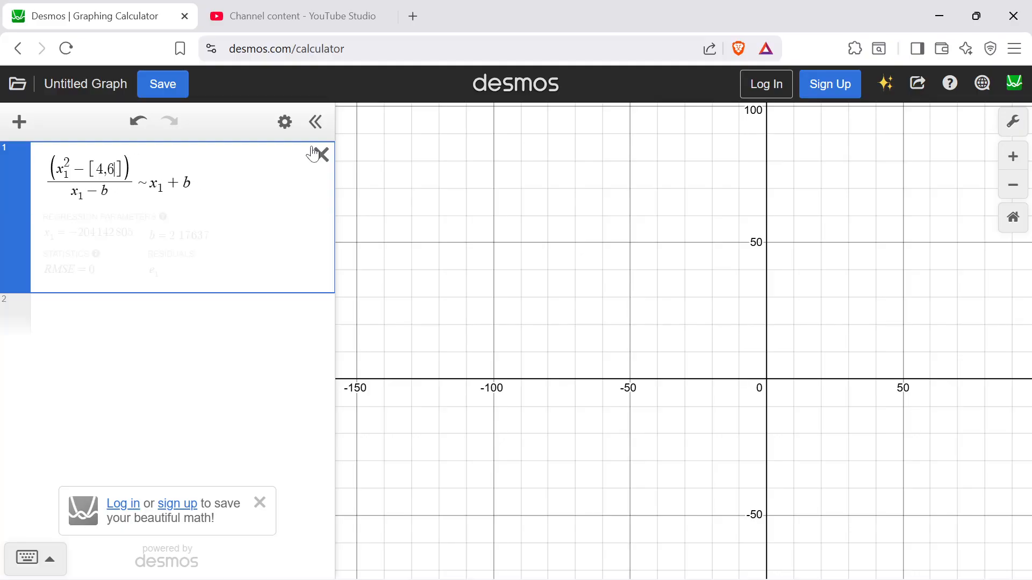
text(4)
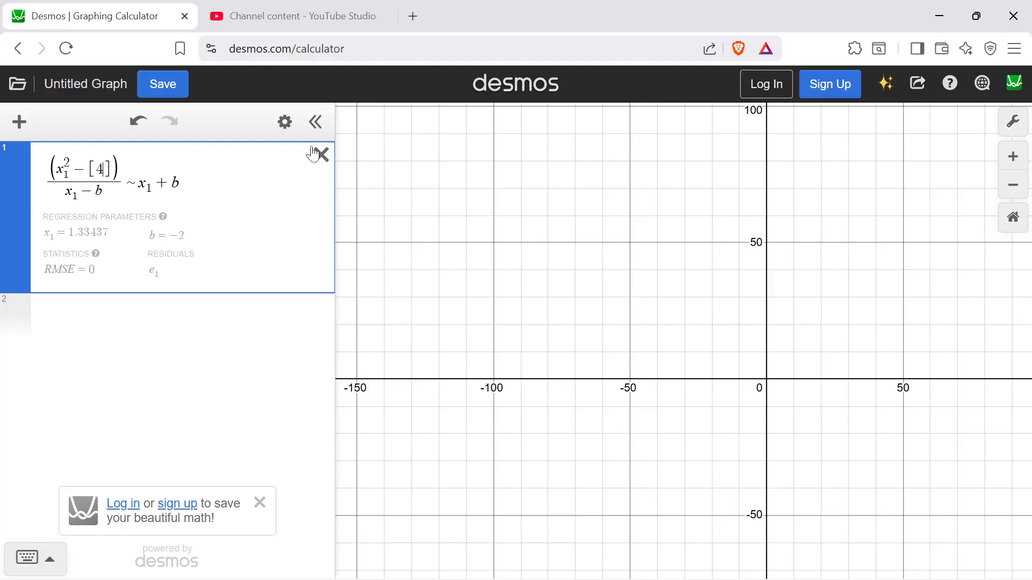
key(BackSpace)
key(BackSpace)
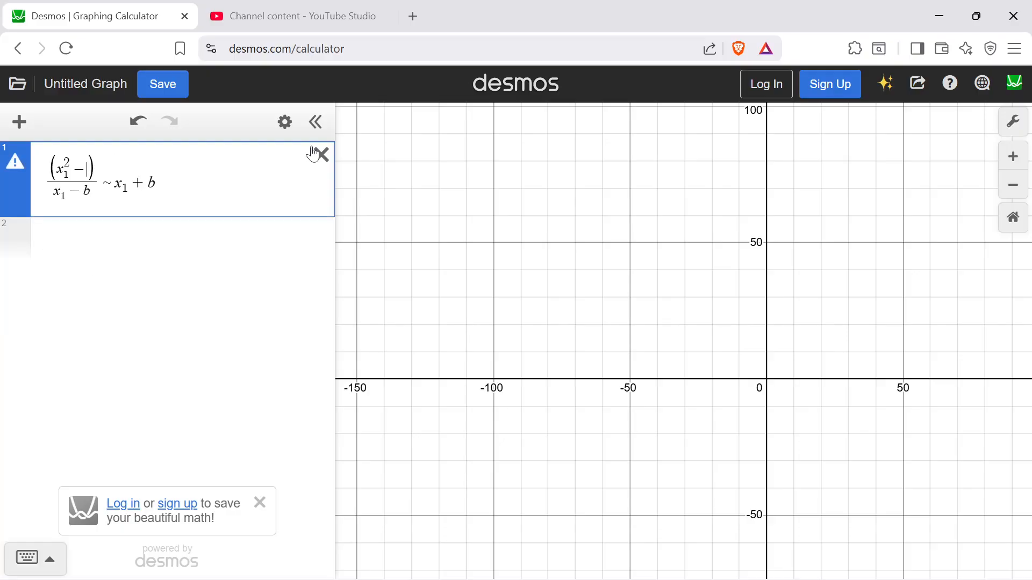
text(4)
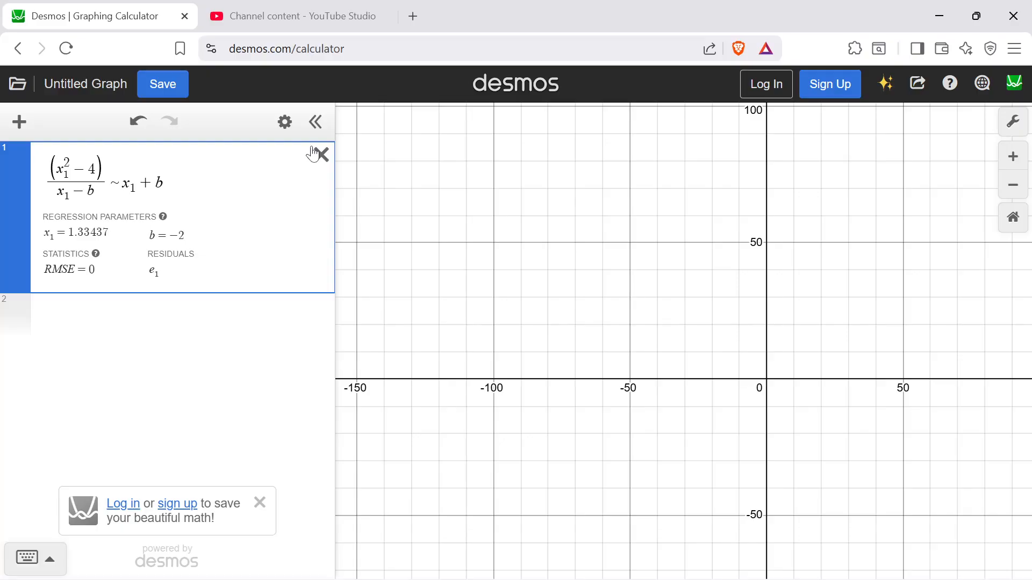
Step: Restore c in the regression's numerator and define b = 1 on the second expression line
key(BackSpace)
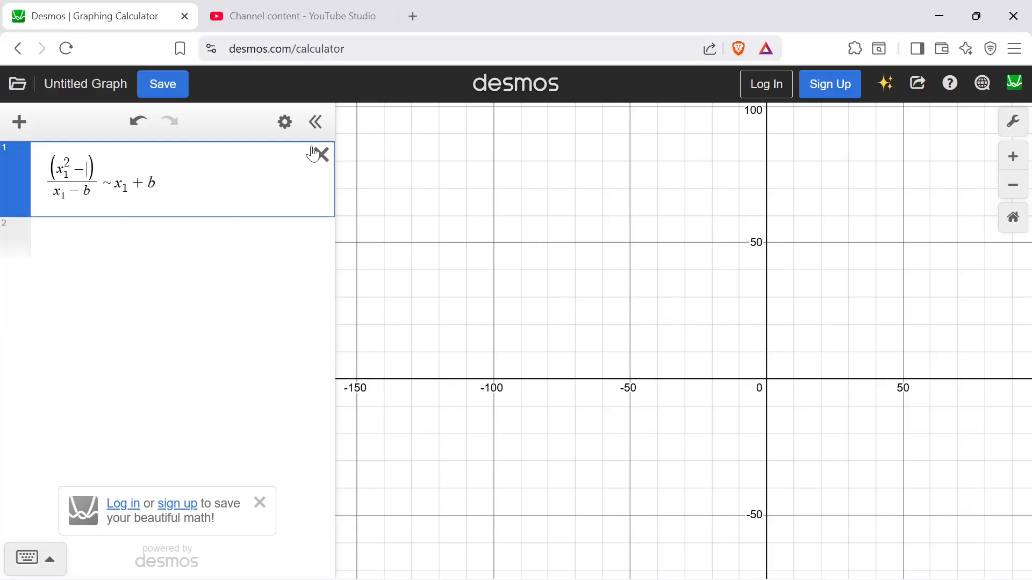
text(c)
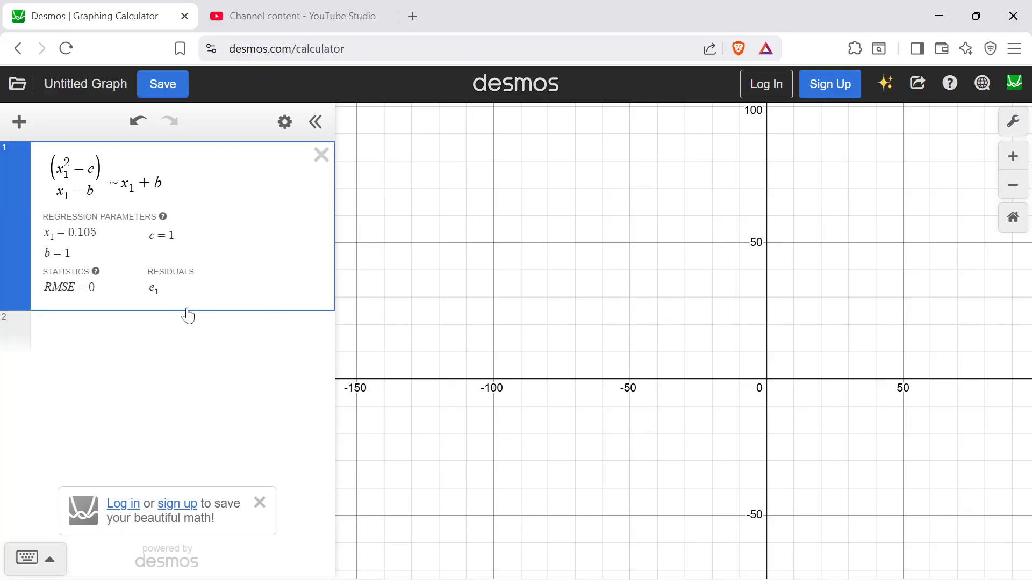
click(168, 337)
text(b=1)
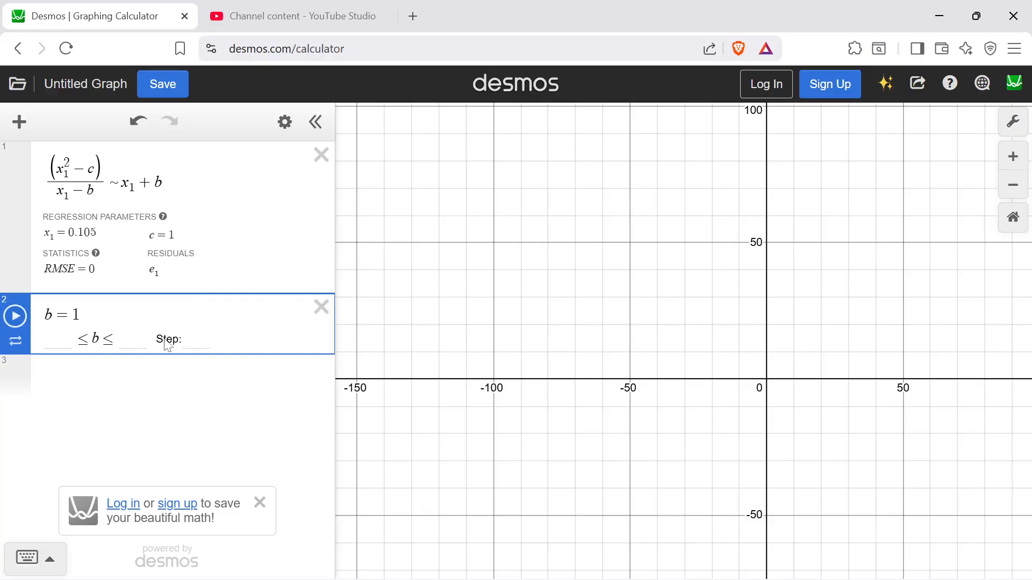
Step: Move the b slider to 6.3 and switch back to the problem image in Paint
click(161, 400)
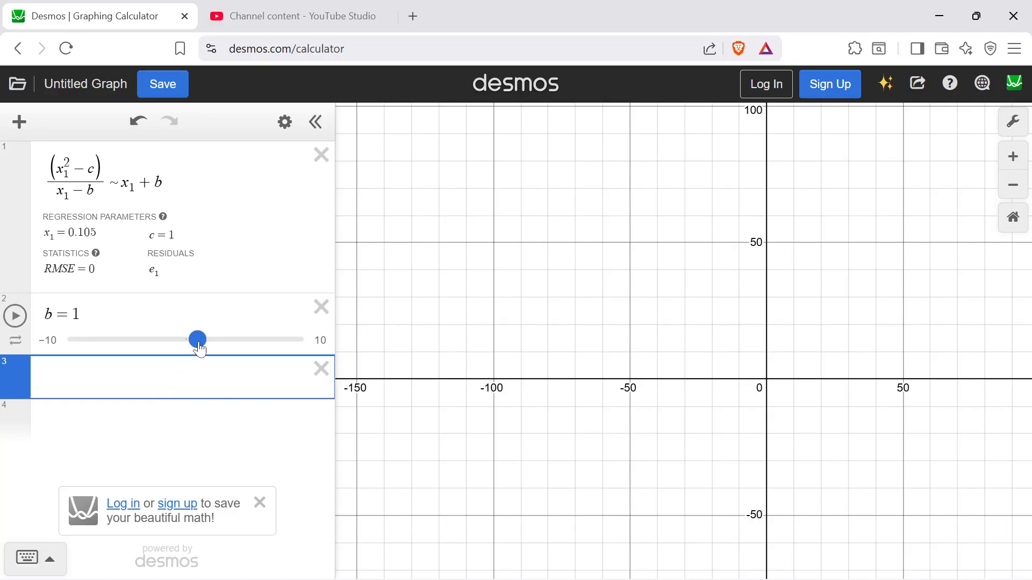
drag(198, 350, 263, 346)
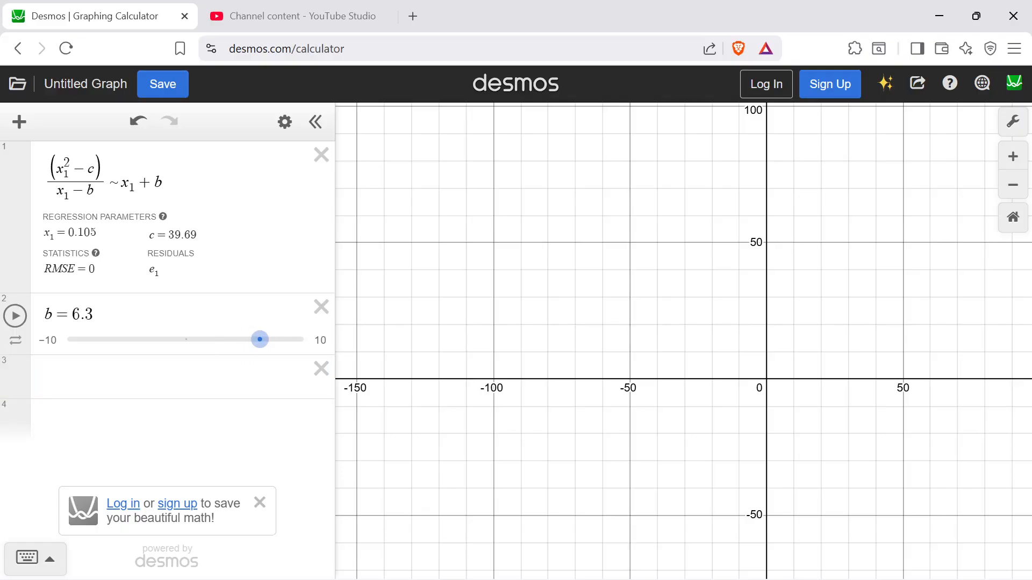
key(alt+Tab)
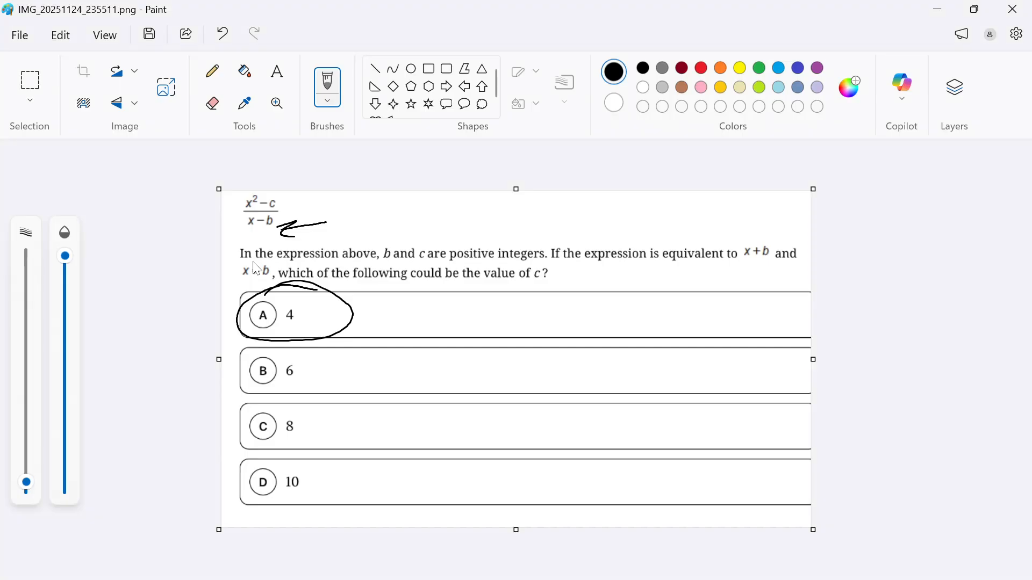